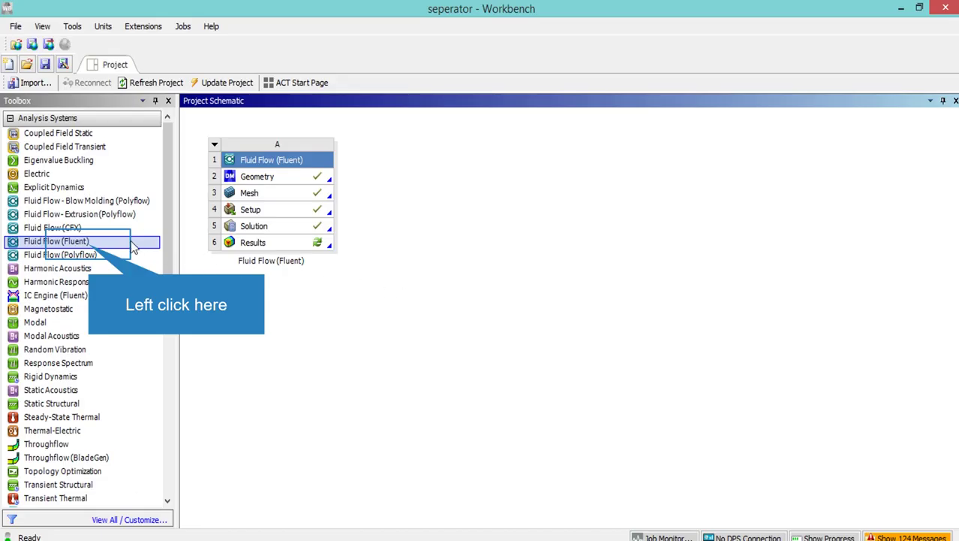
Add a second Fluid Flow (Fluent) analysis system beside the existing one and bring up the actions for its Mesh cell
left_click_drag(91, 242, 379, 183)
left_click_drag(379, 184, 380, 186)
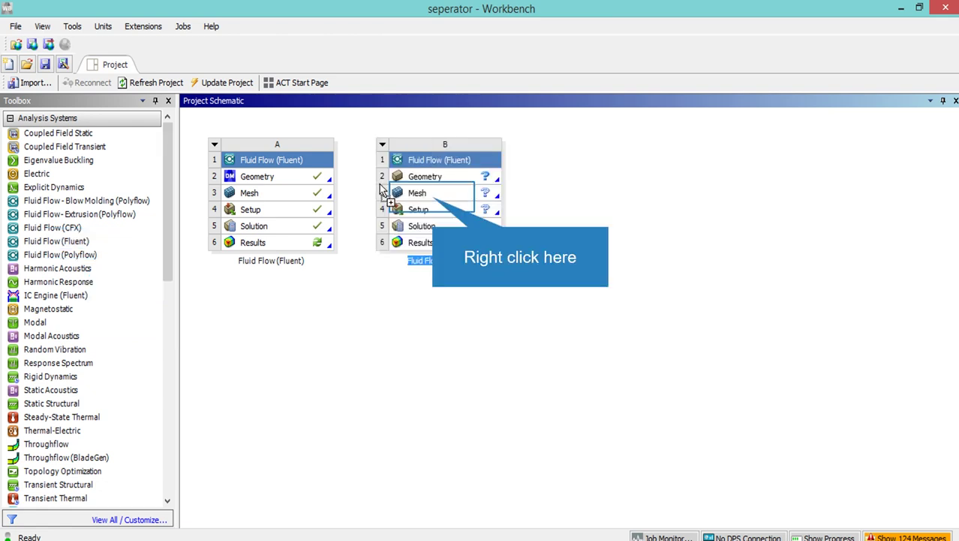
right_click(433, 201)
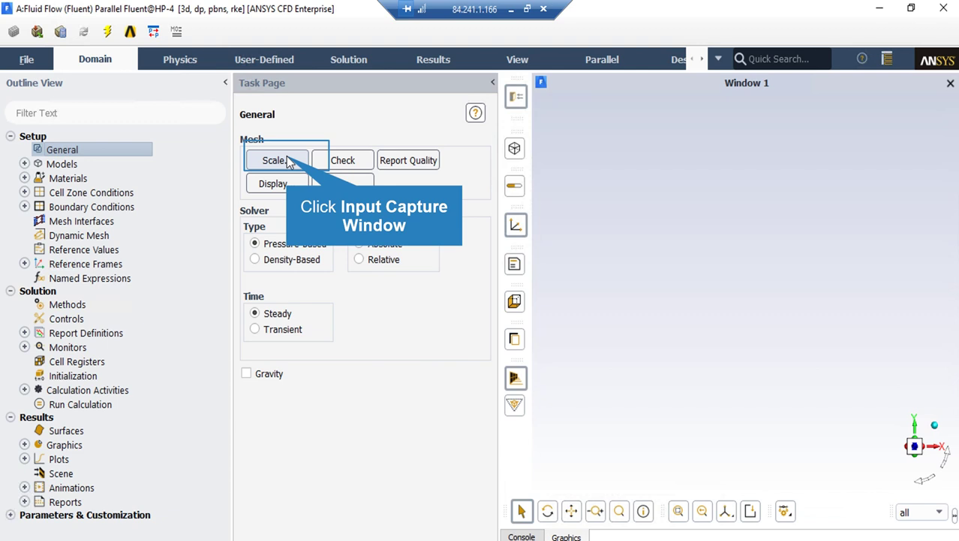
Inspect the mesh extents, validity and quality, and display the mesh faces of golf_ball, inlet and outlet
left_click(275, 160)
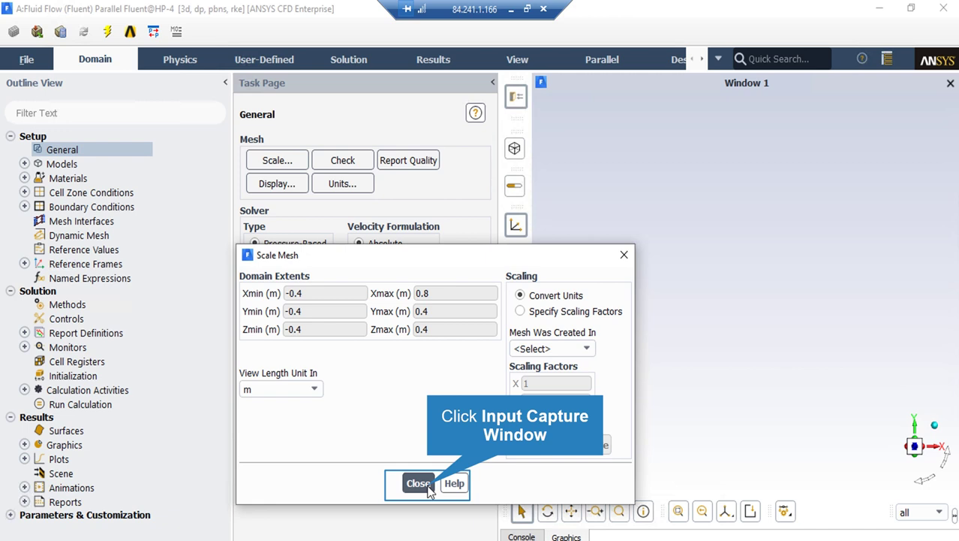
left_click(341, 162)
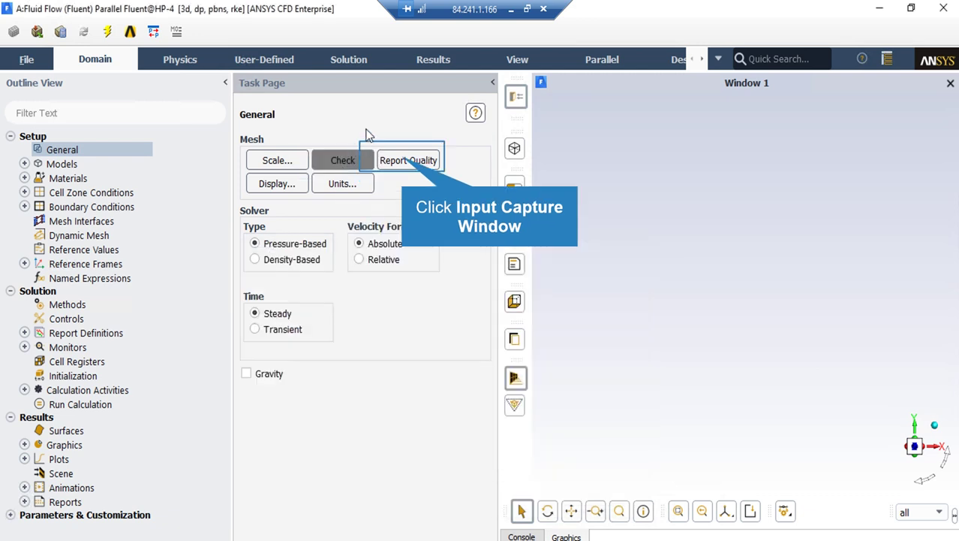
left_click(406, 161)
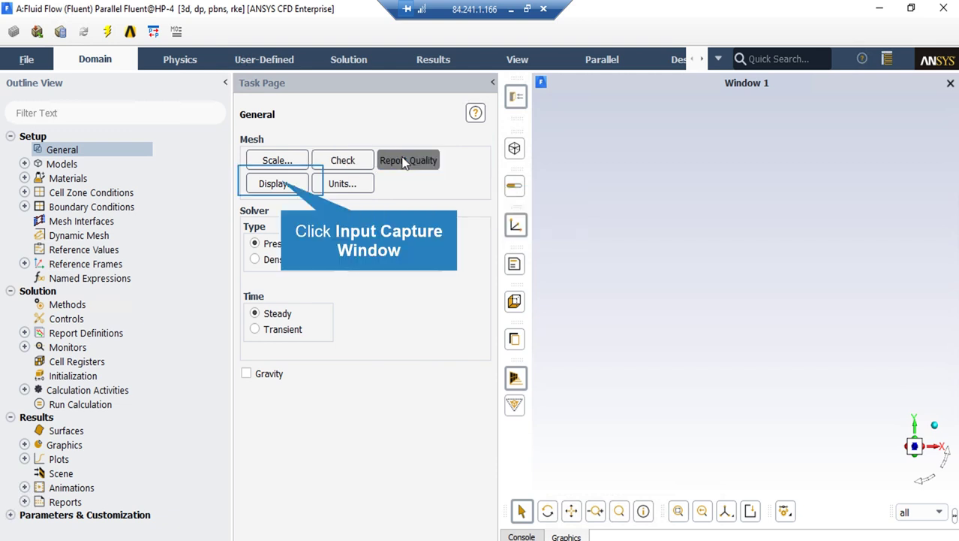
left_click(275, 184)
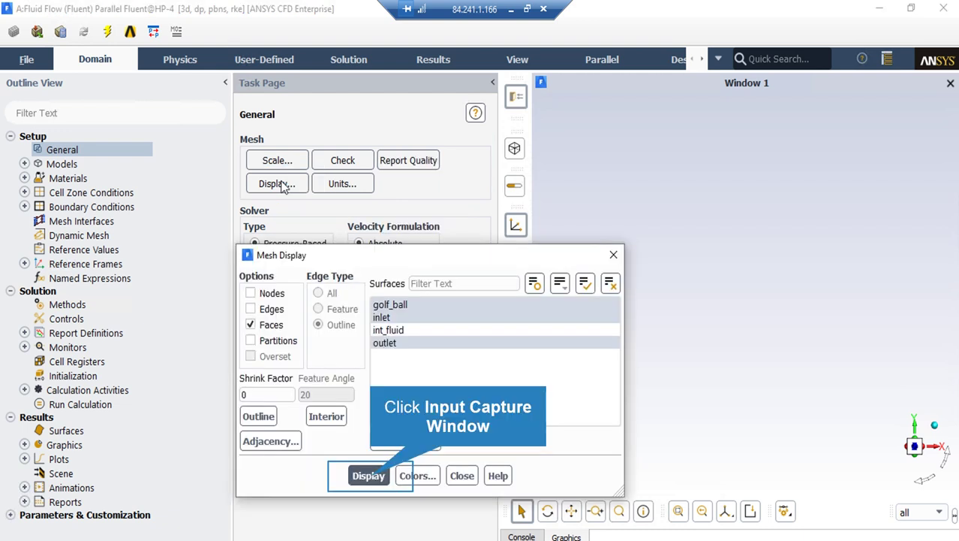
left_click(369, 475)
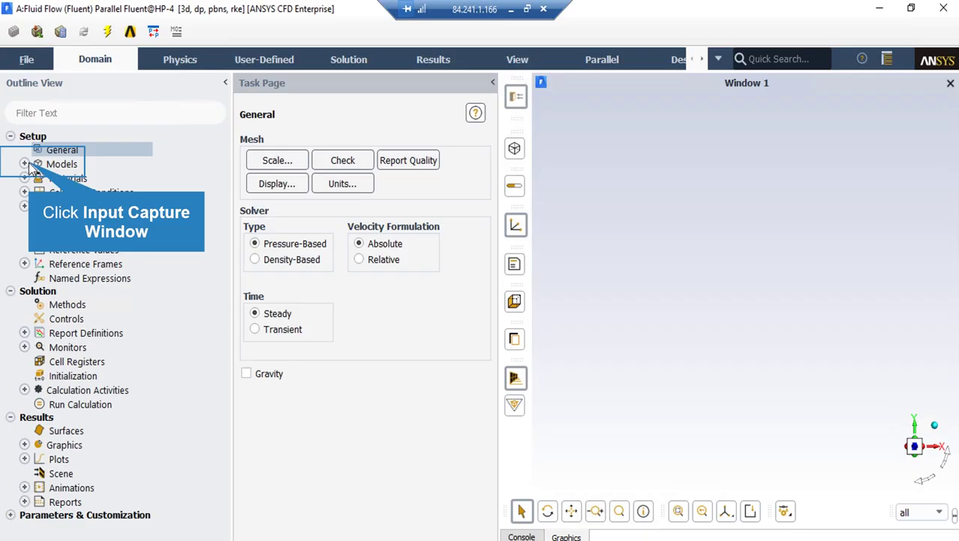
Open the viscous model settings to review the turbulence model
left_click(25, 163)
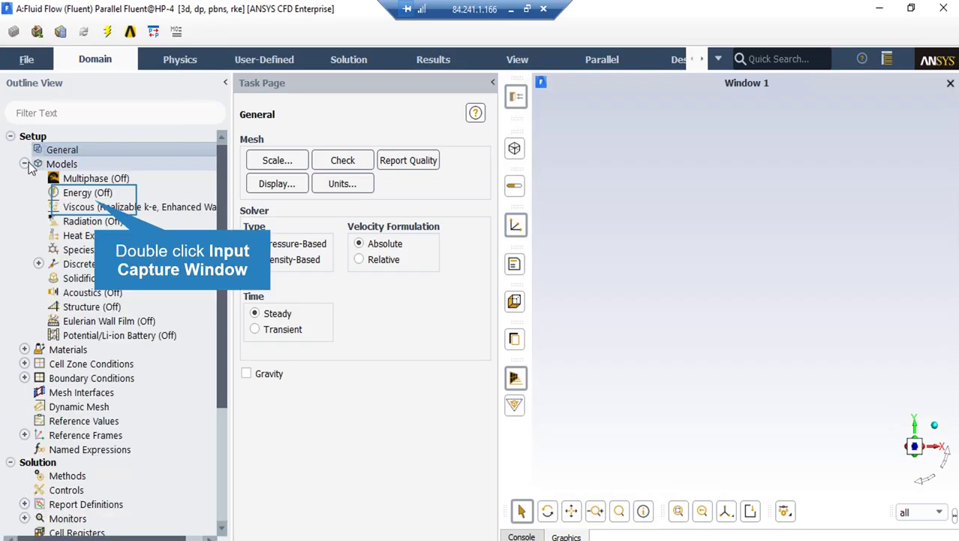
double_click(96, 207)
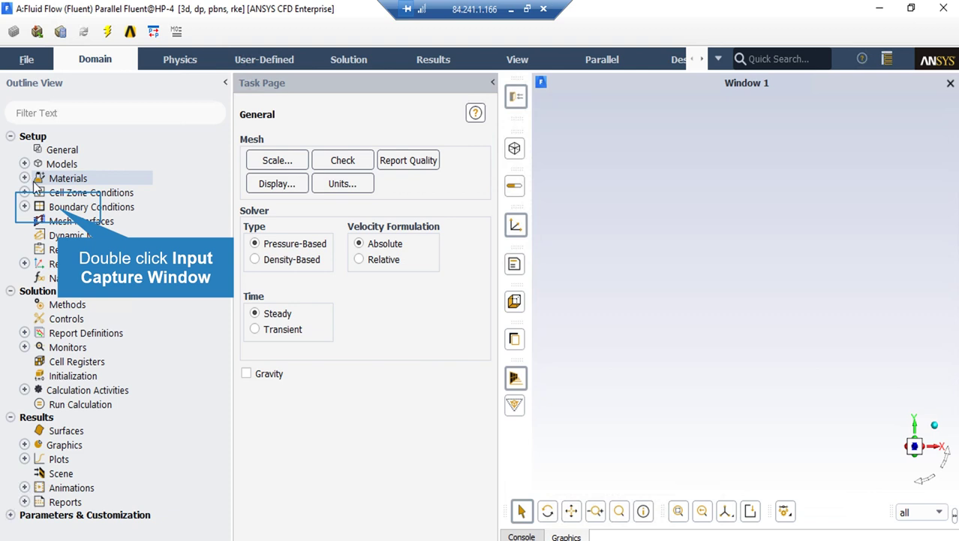
Review the velocity, flow direction and turbulence settings of the inlet boundary condition
double_click(133, 209)
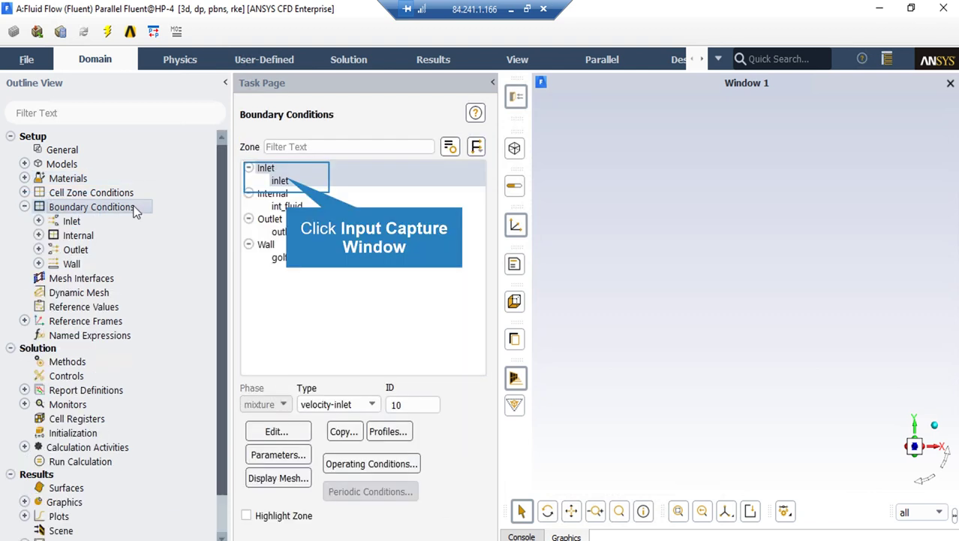
left_click(282, 181)
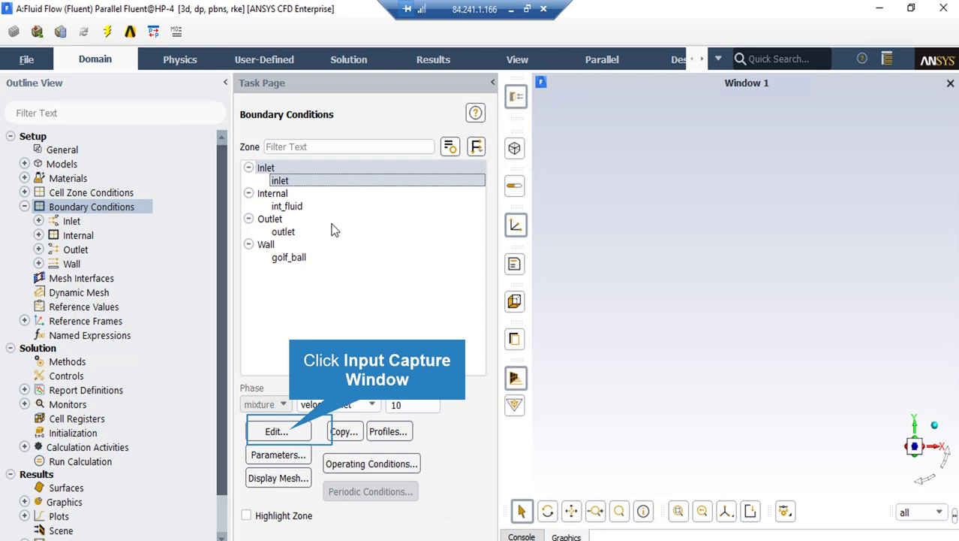
left_click(291, 434)
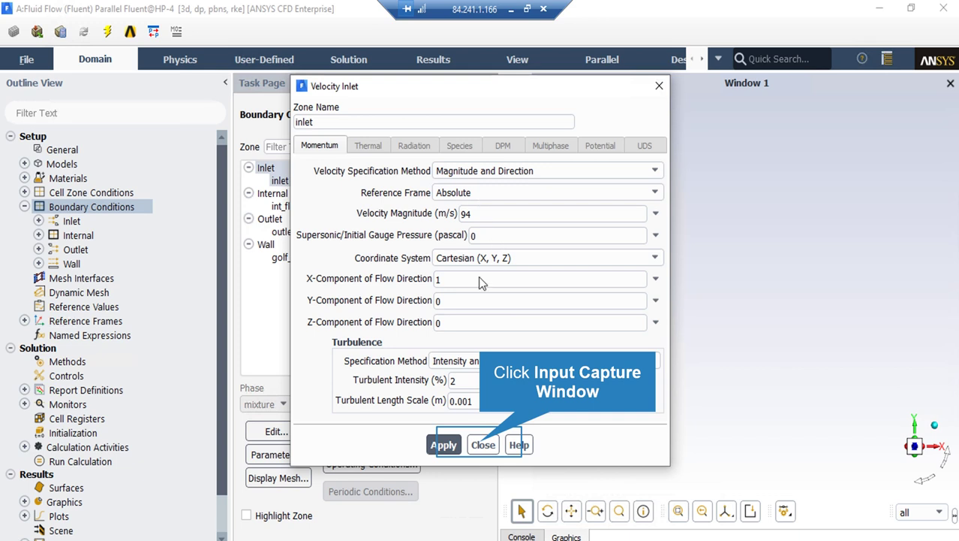
left_click(483, 444)
Review the gauge pressure and backflow settings of the outlet boundary condition
left_click(305, 232)
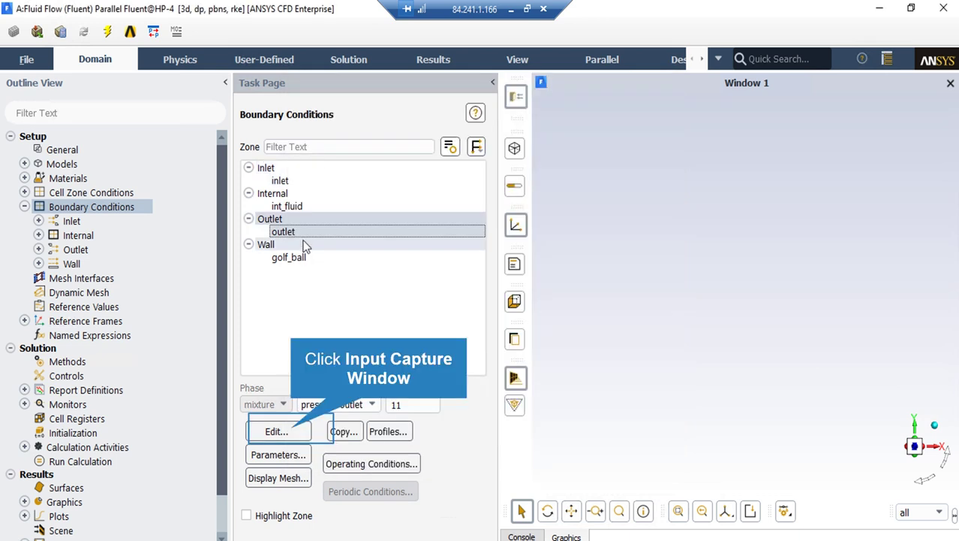
left_click(276, 431)
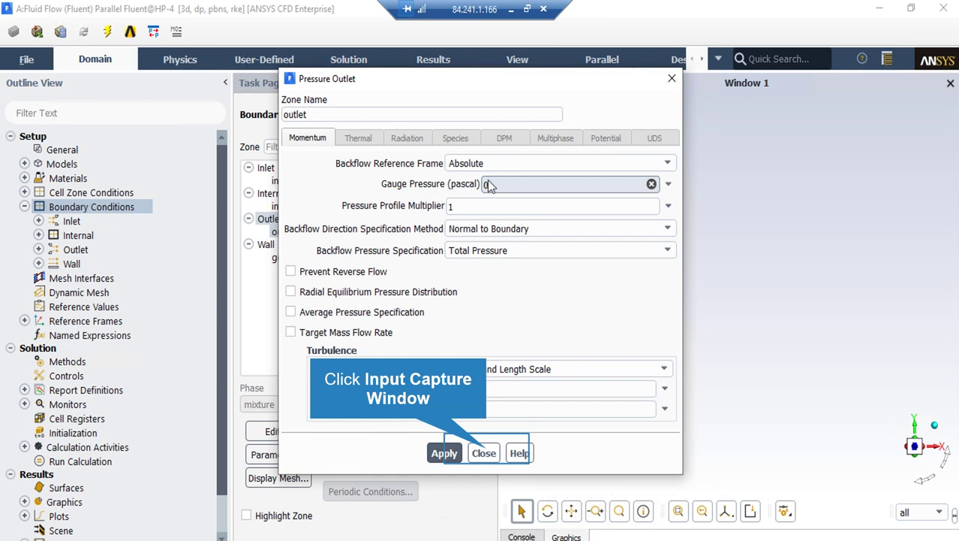
left_click(482, 452)
Review the wall motion and shear condition of the golf_ball wall
left_click(287, 258)
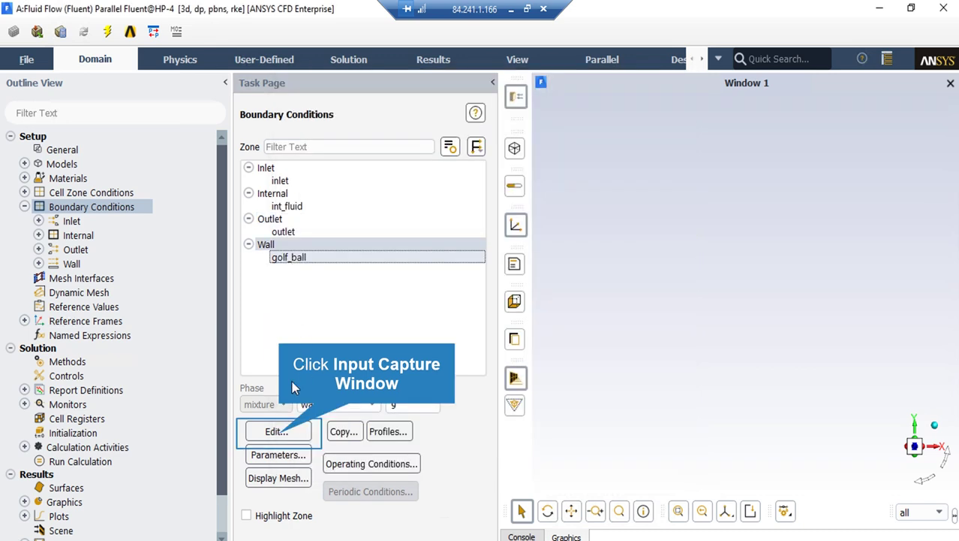
left_click(275, 433)
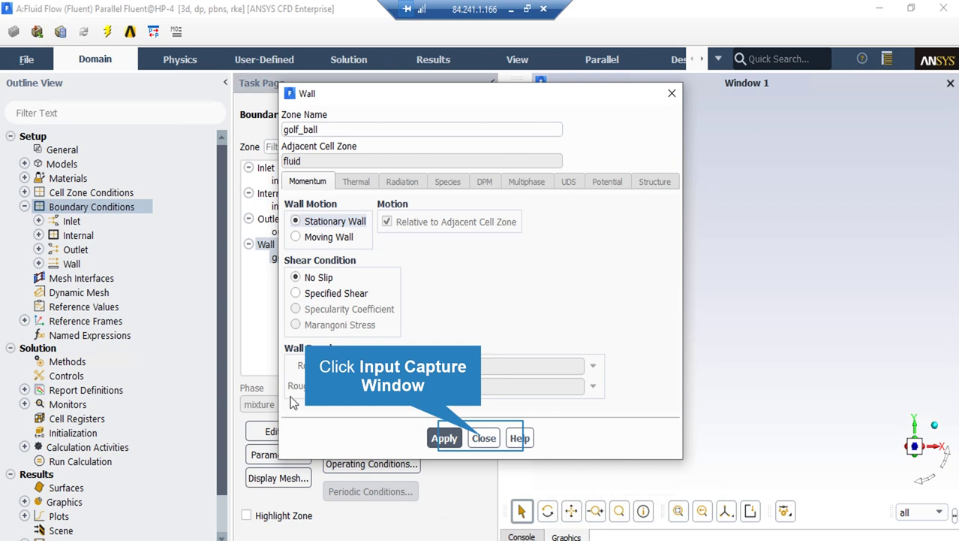
left_click(484, 438)
Review the solution methods and the under-relaxation factors in the solution controls
left_click(24, 206)
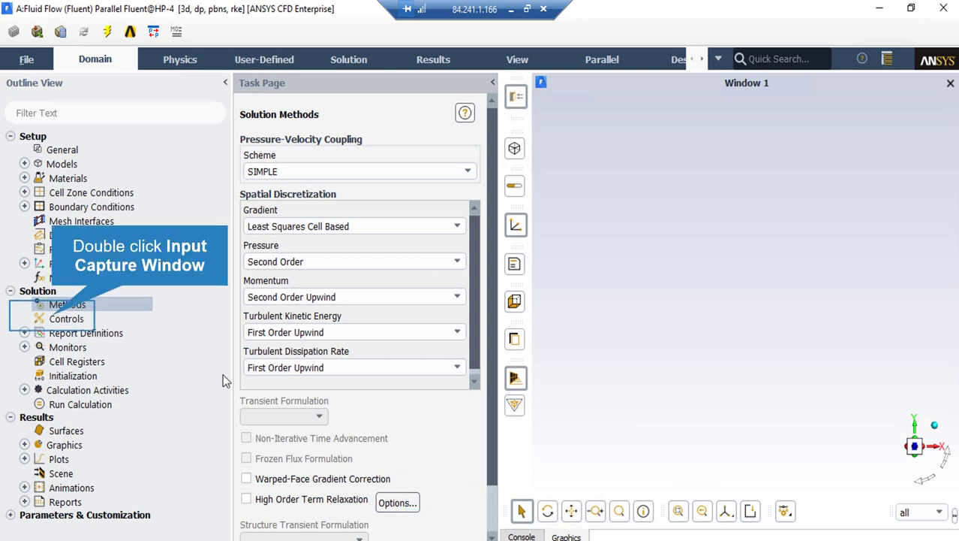
double_click(54, 320)
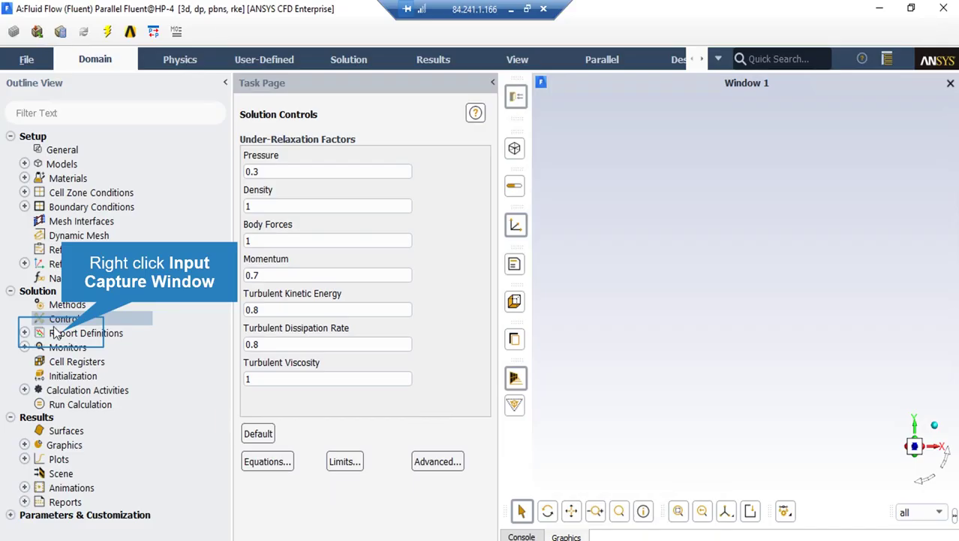
Review the fx drag report definition for the golf_ball wall and the residual monitor settings
right_click(64, 337)
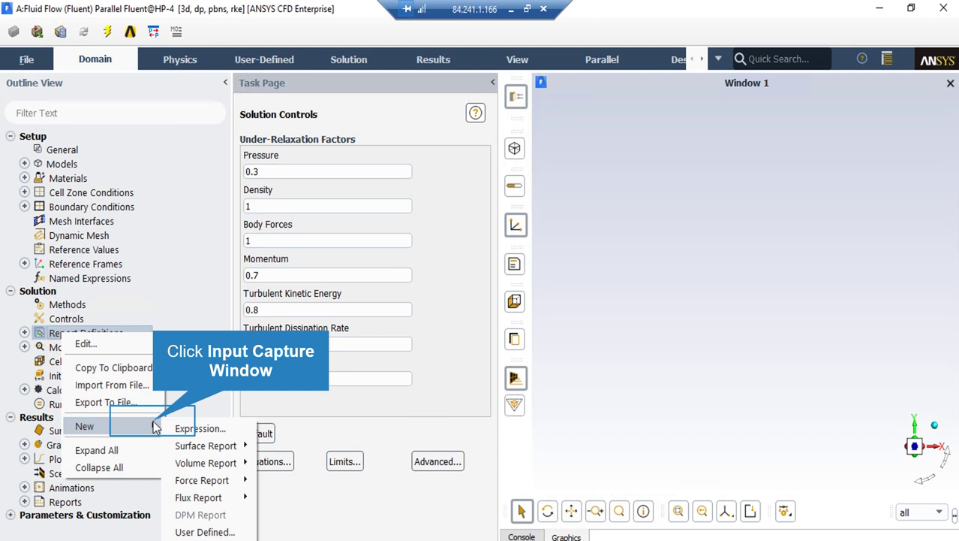
left_click(185, 408)
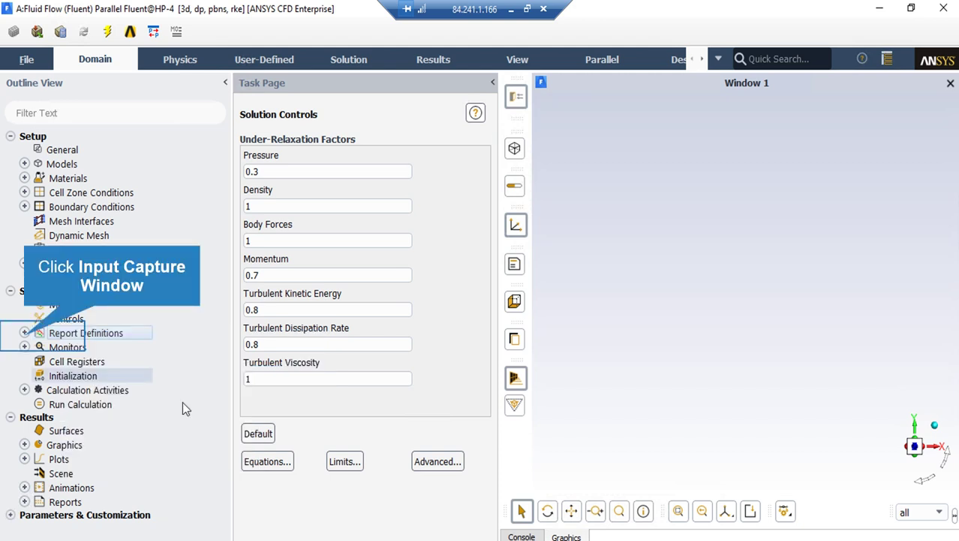
left_click(24, 333)
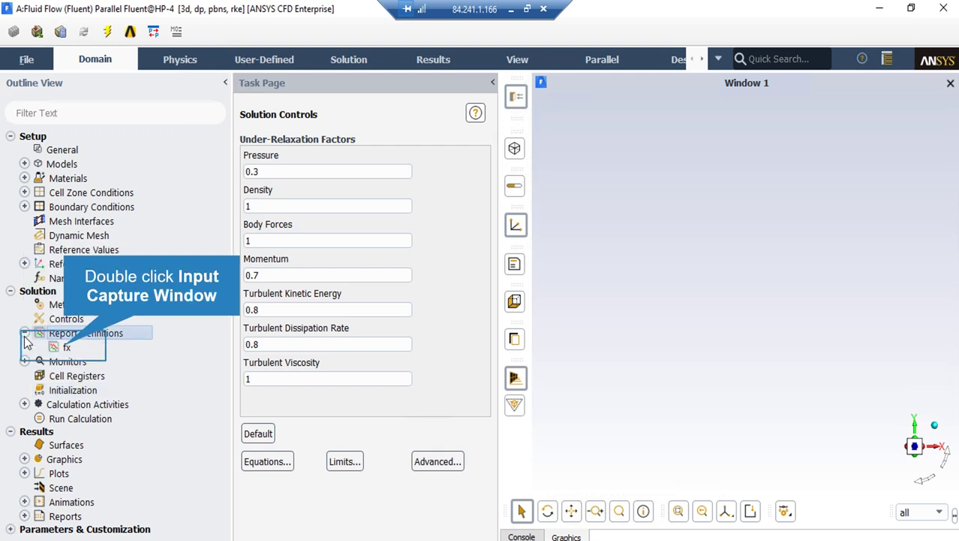
double_click(65, 348)
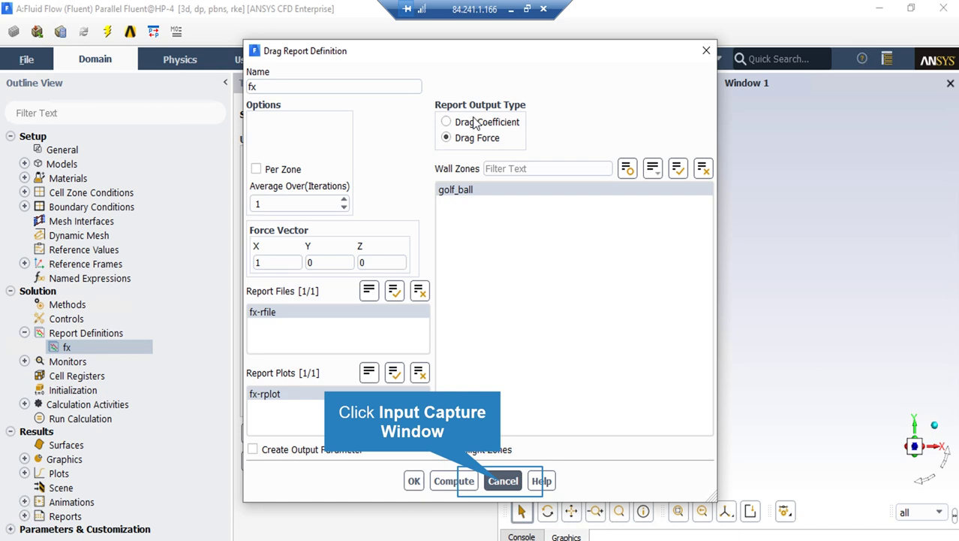
left_click(503, 481)
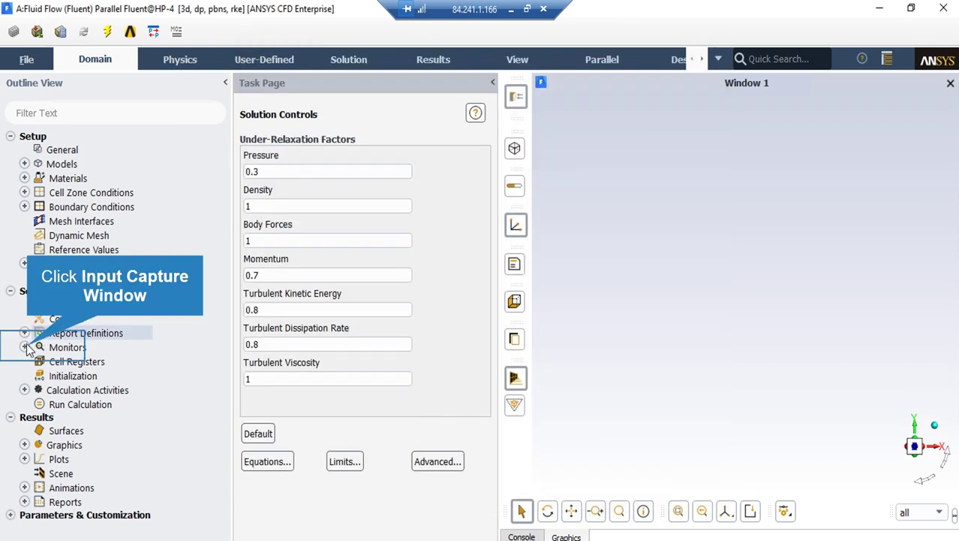
double_click(64, 362)
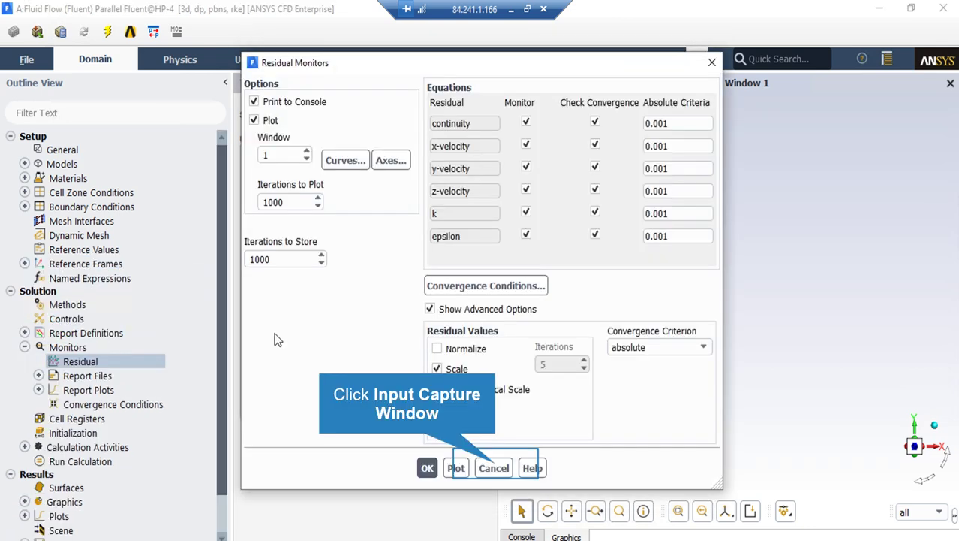
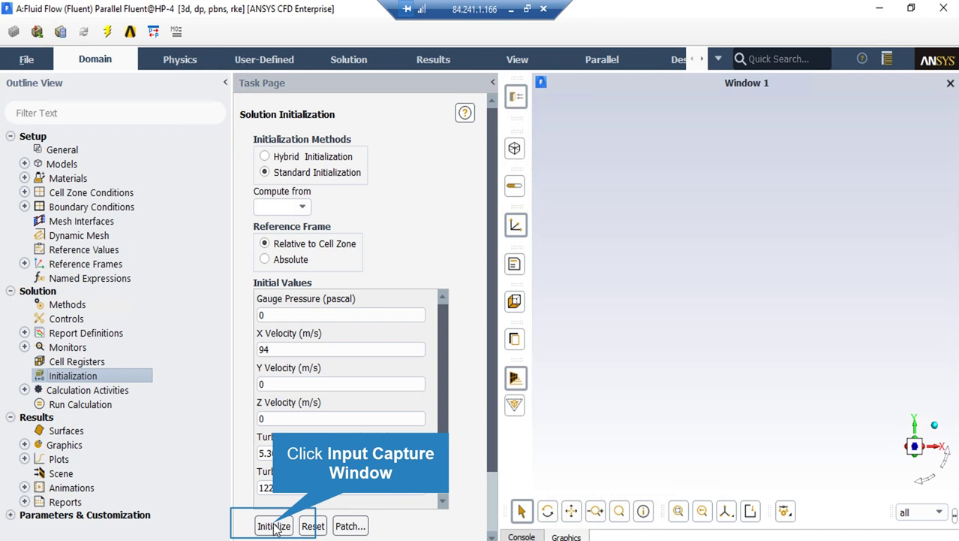
Initialize the solution with Standard Initialization and open the run calculation settings
left_click(274, 526)
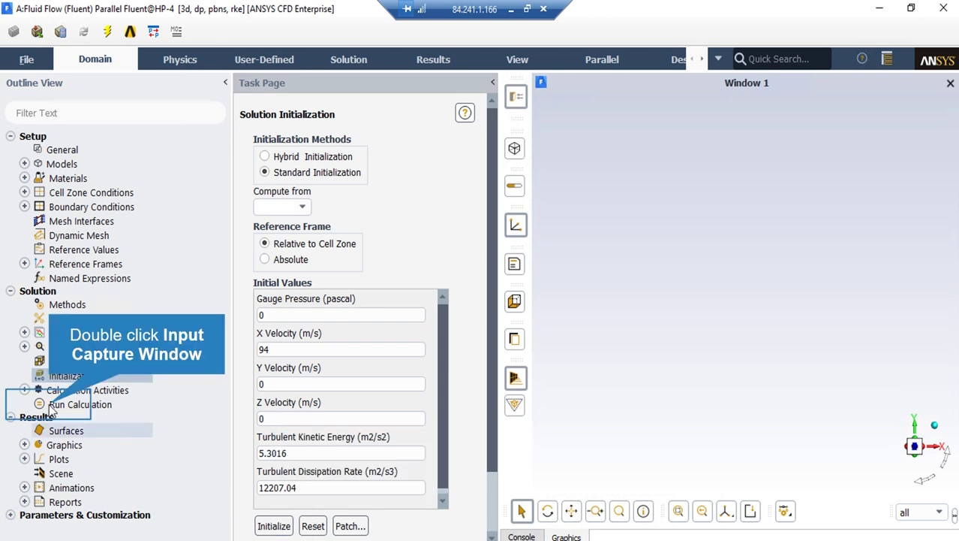
double_click(78, 404)
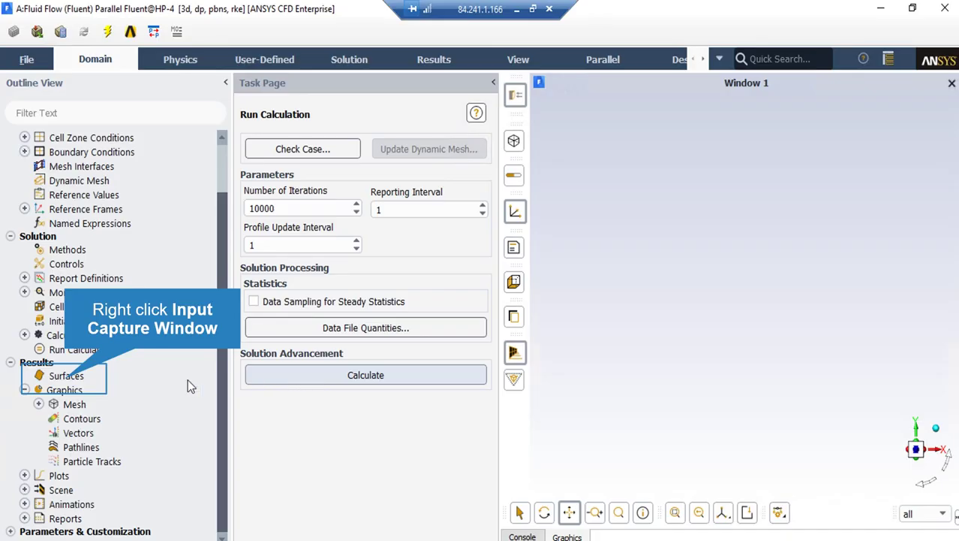
Create an iso-surface of constant mesh Z-Coordinate at iso-value 0
right_click(65, 377)
mouse_move(119, 410)
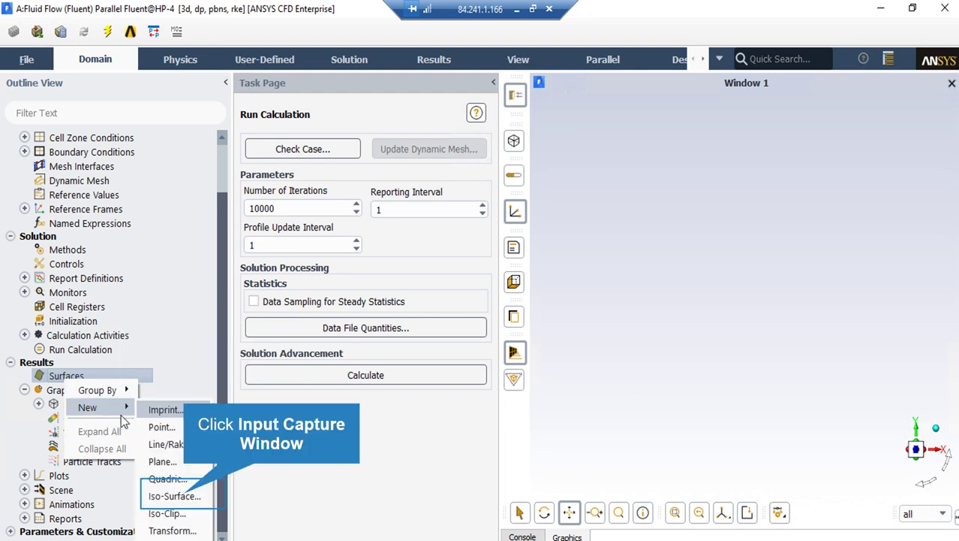
left_click(185, 497)
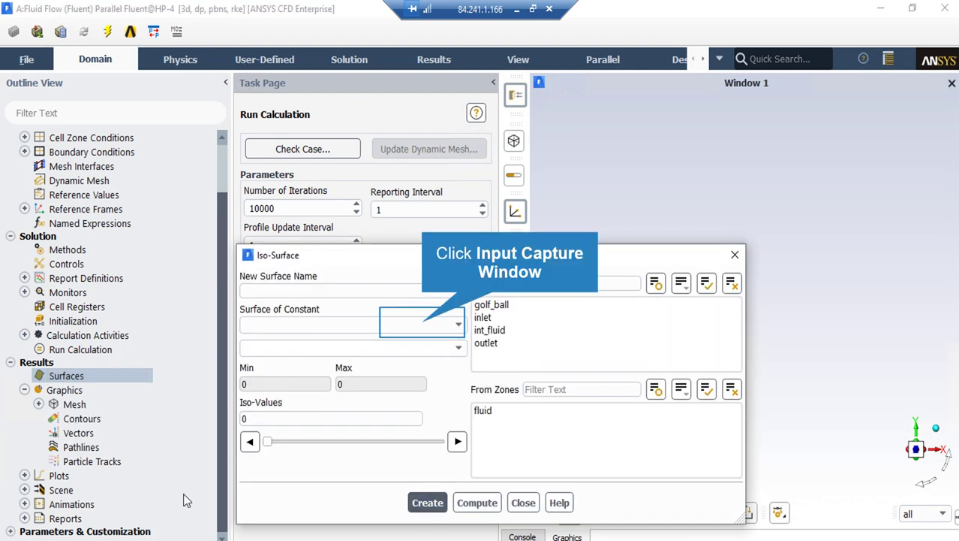
left_click(421, 322)
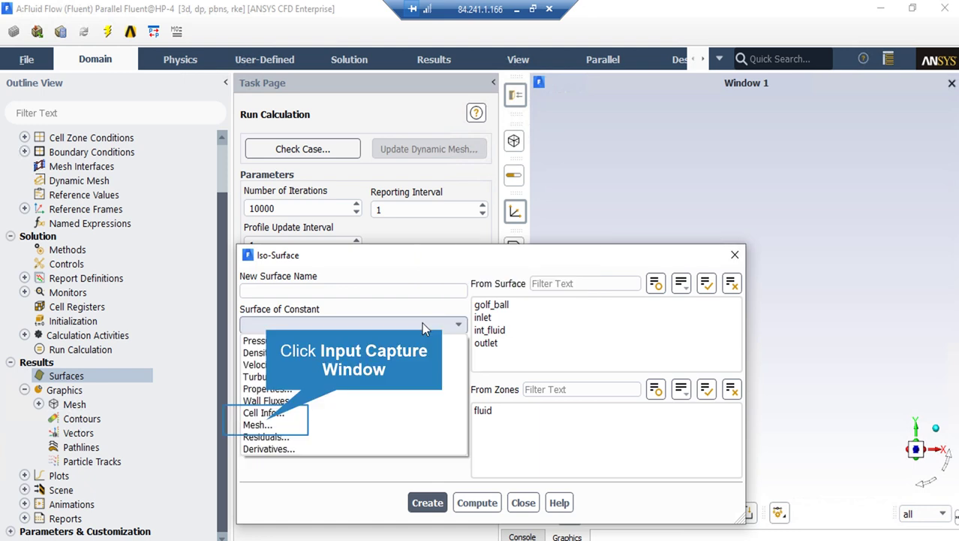
left_click(268, 424)
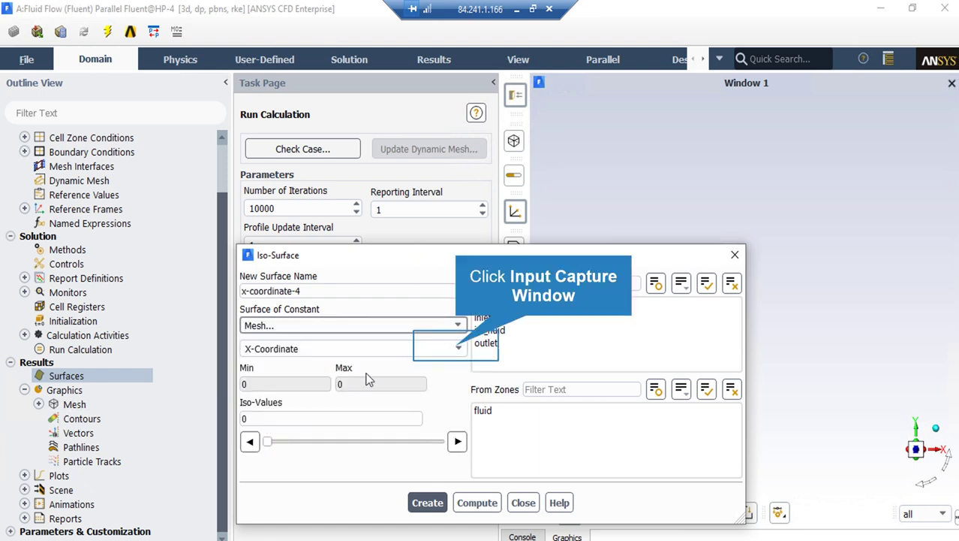
left_click(427, 349)
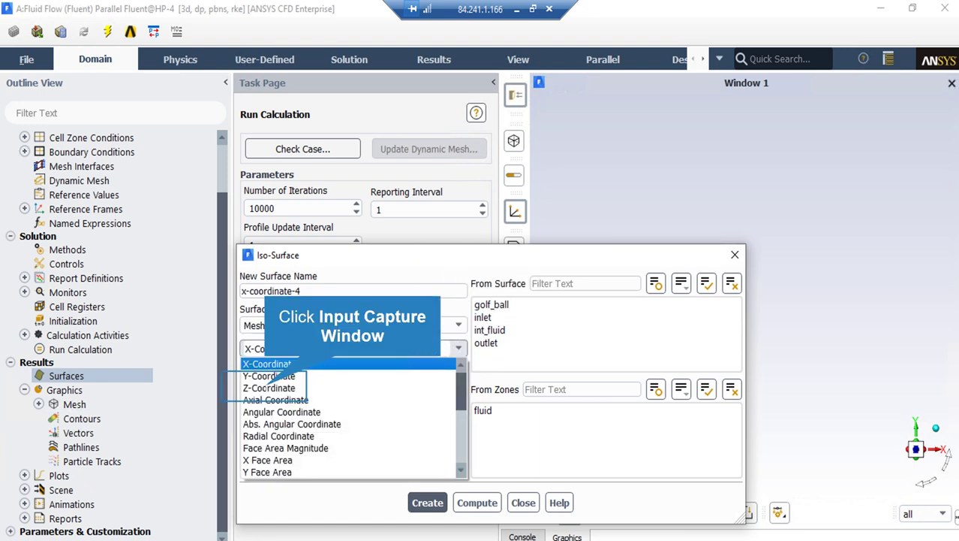
left_click(269, 387)
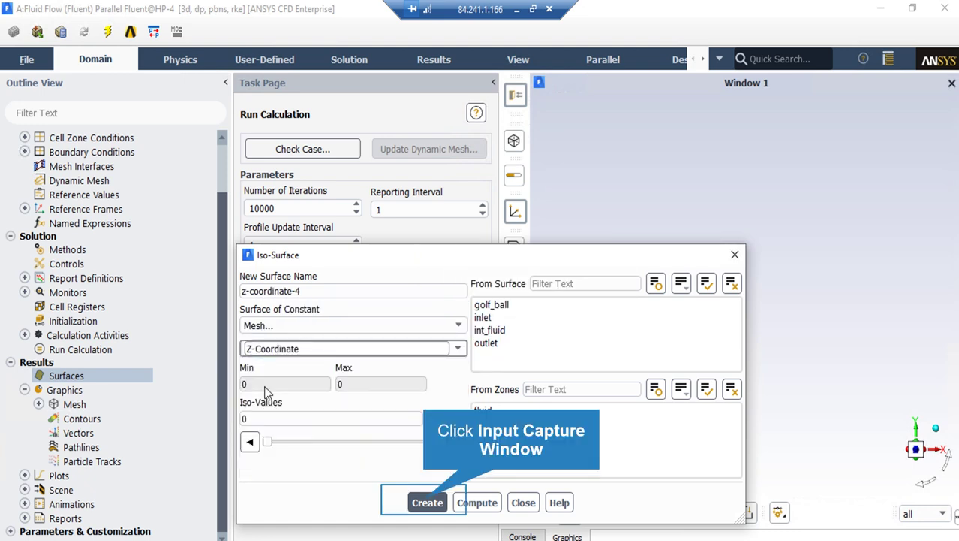
left_click(426, 502)
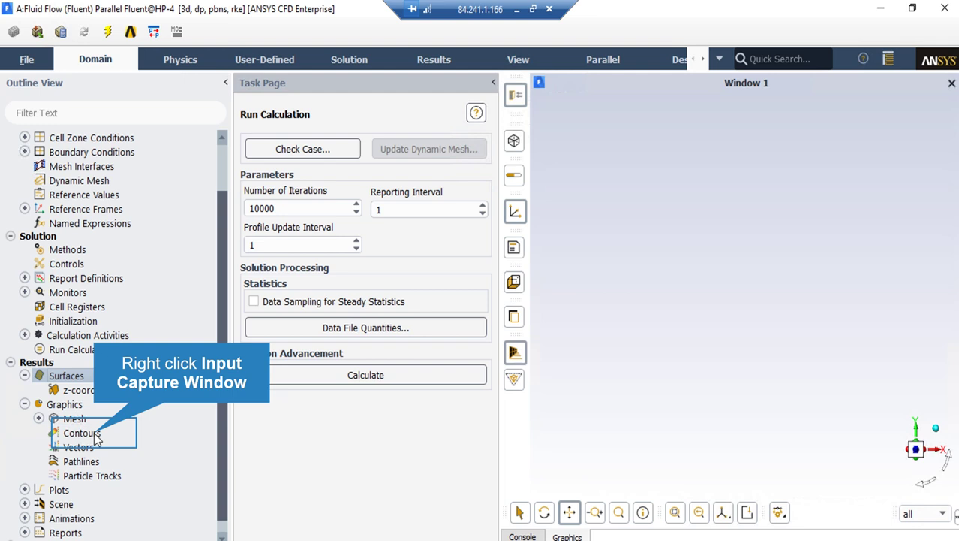
Create and display a filled static pressure contour on the golf_ball and z-coordinate-4 surfaces
right_click(95, 437)
left_click(146, 464)
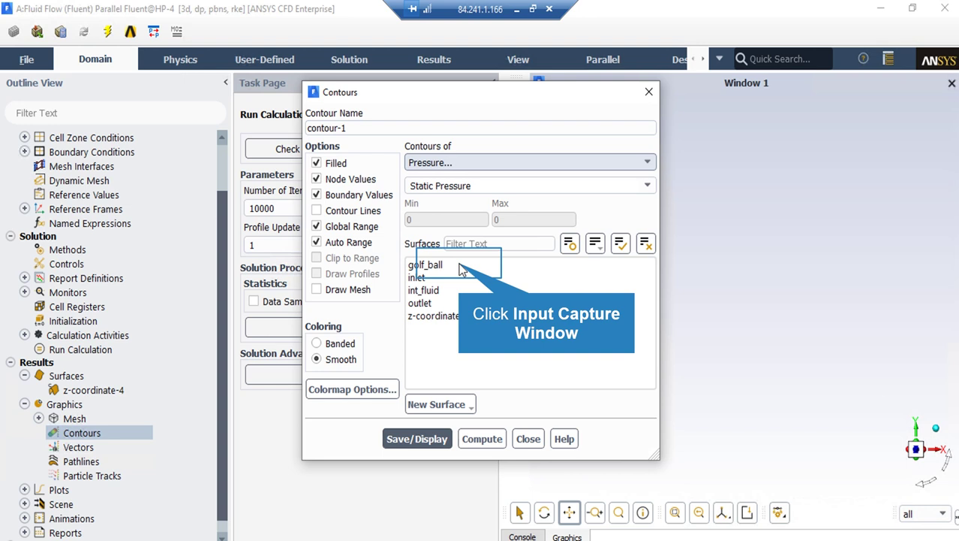
left_click(447, 318)
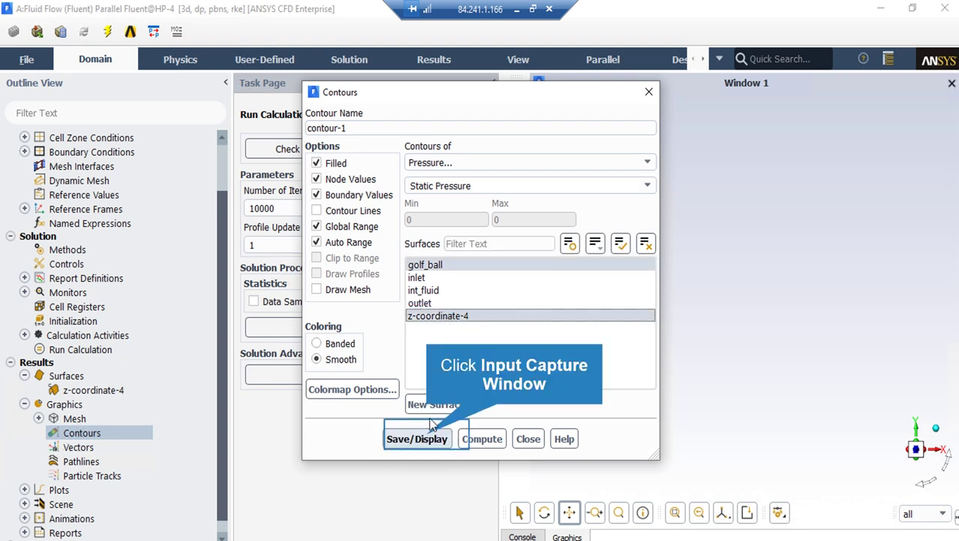
left_click(429, 440)
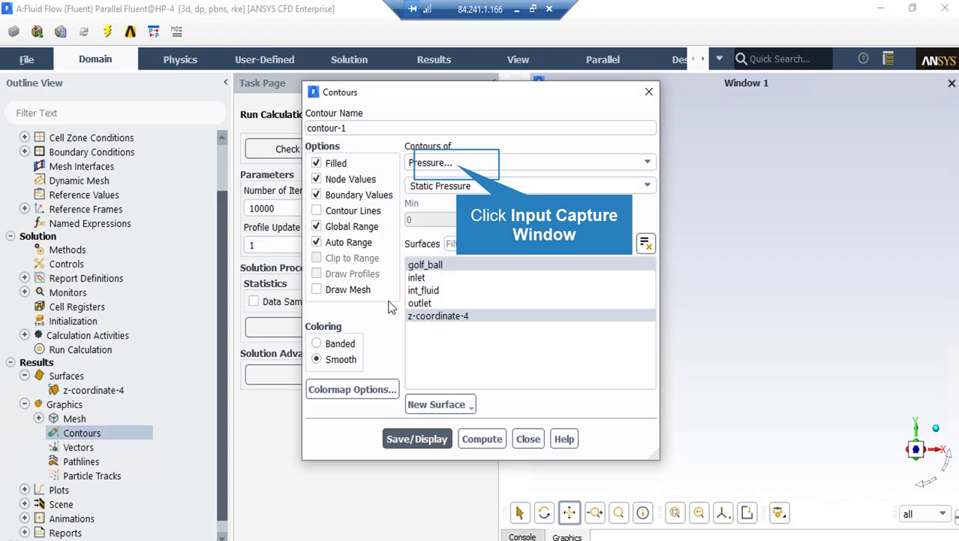
Switch the contour variable to velocity magnitude, then save and display the contour on the same surfaces
left_click(456, 166)
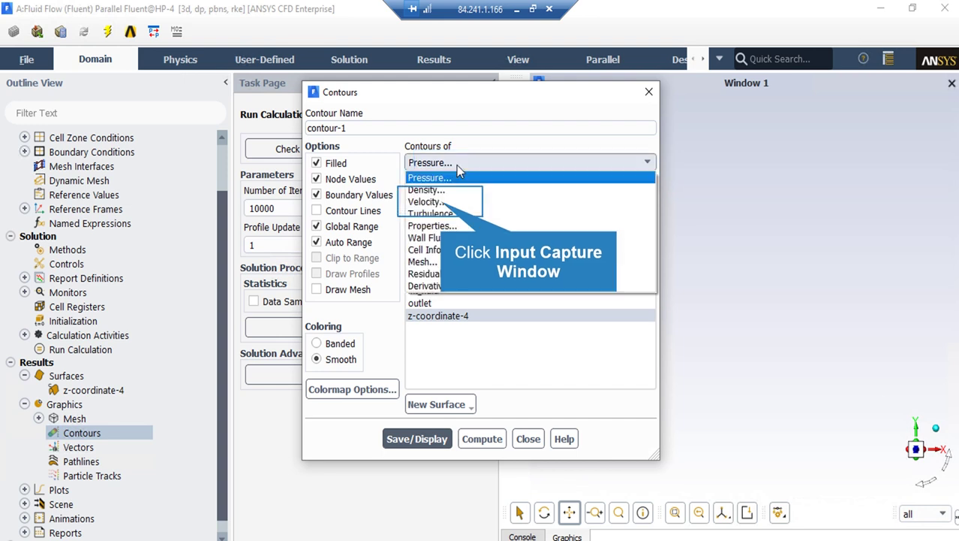
left_click(442, 202)
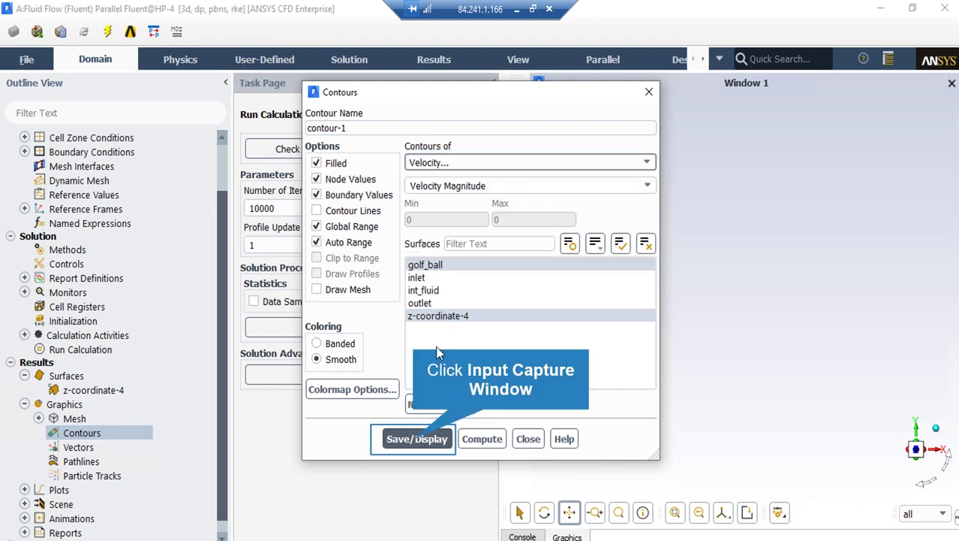
left_click(415, 438)
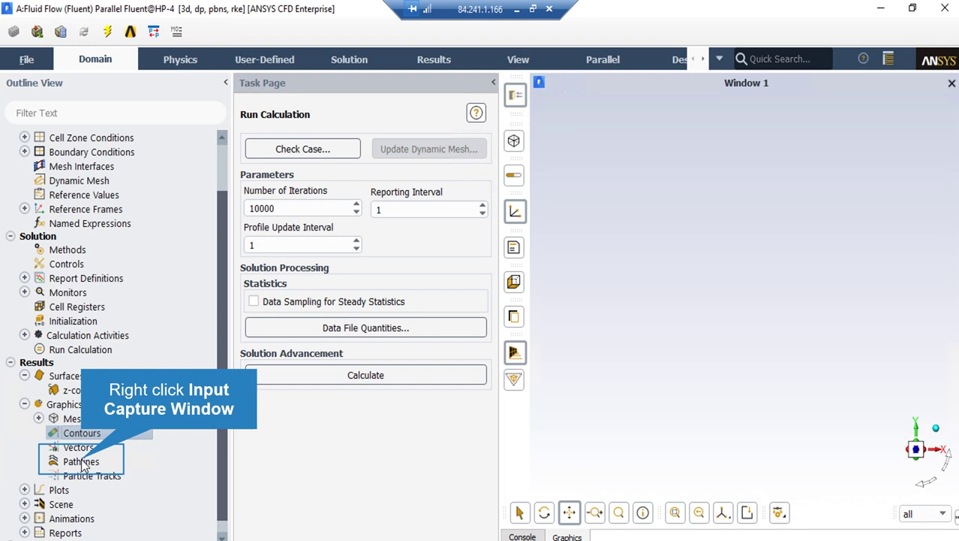
Set up new pathlines released from the golf_ball and z-coordinate-4 surfaces
right_click(84, 461)
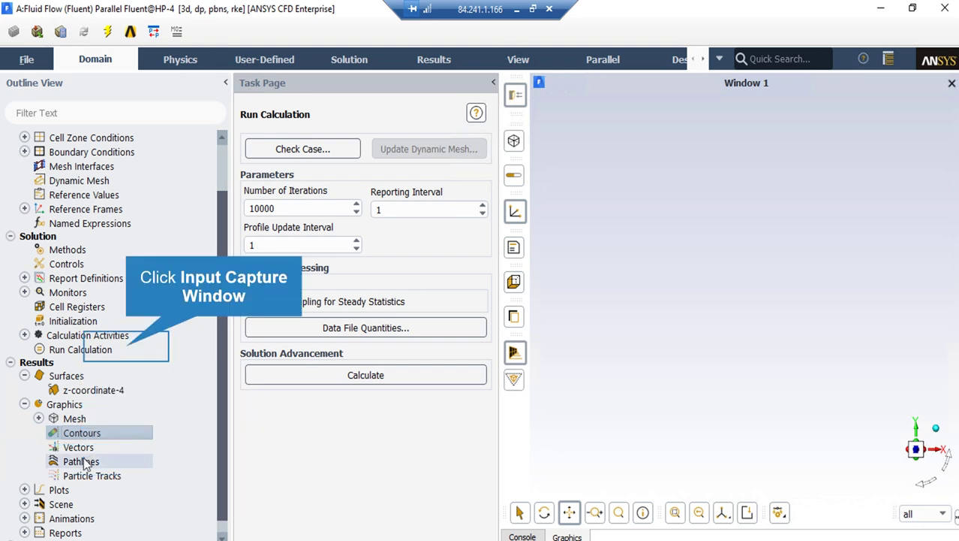
left_click(126, 388)
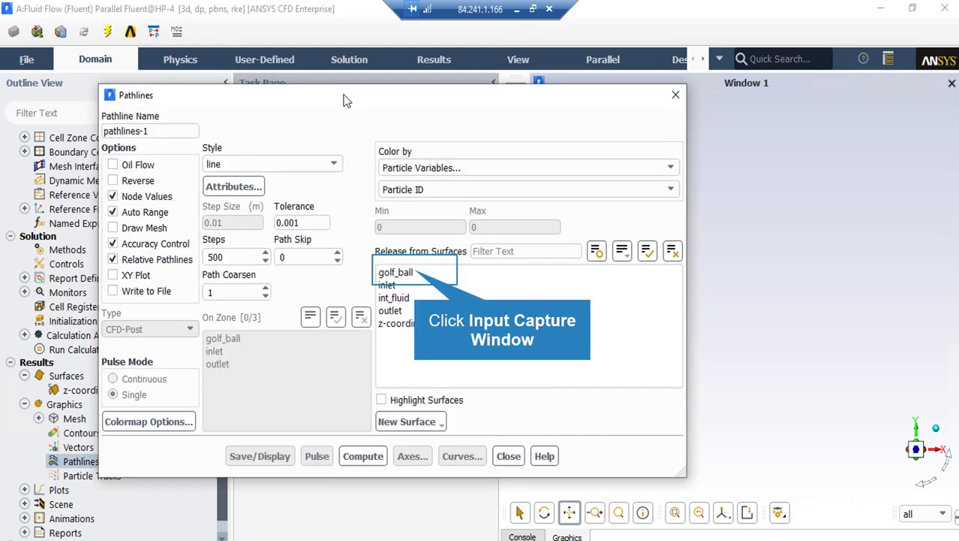
left_click(413, 272)
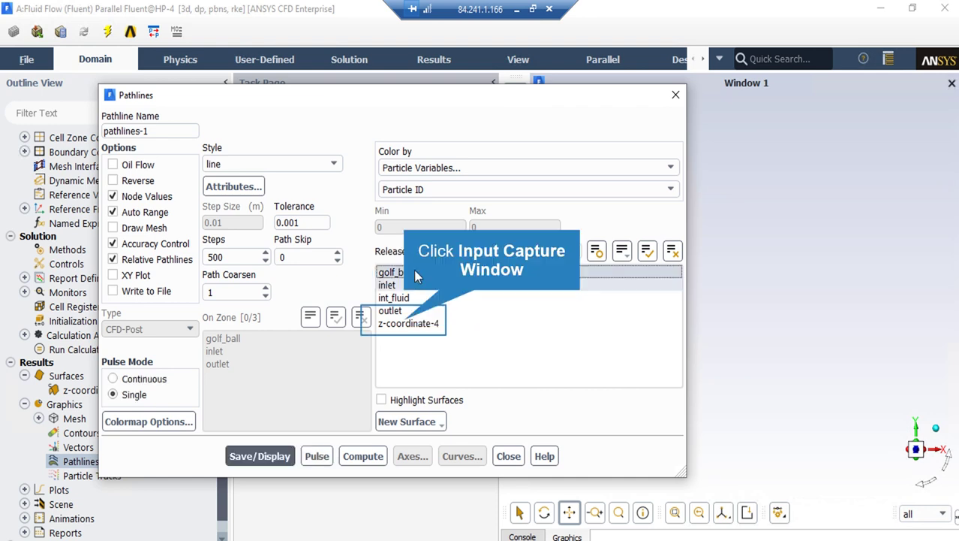
left_click(407, 323)
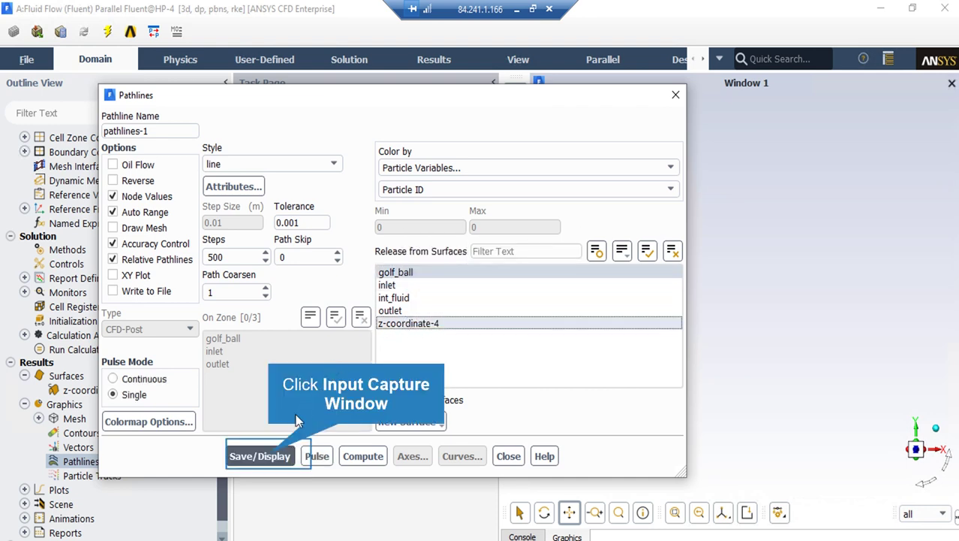